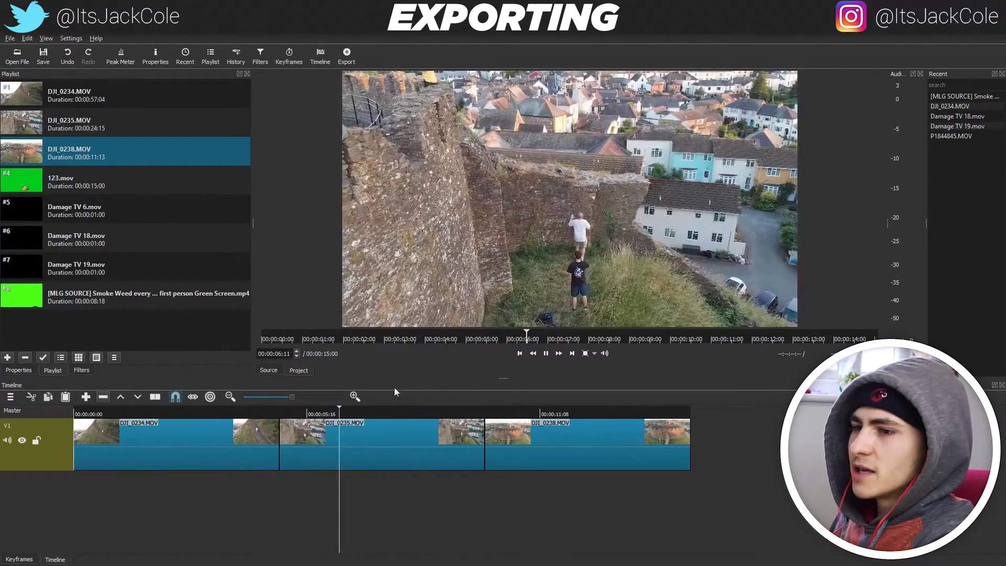
- Stop playback, push DJI_0238 right, and extend DJI_0235's end into the gap
left_click_drag(385, 413, 448, 414)
left_click_drag(525, 438, 691, 438)
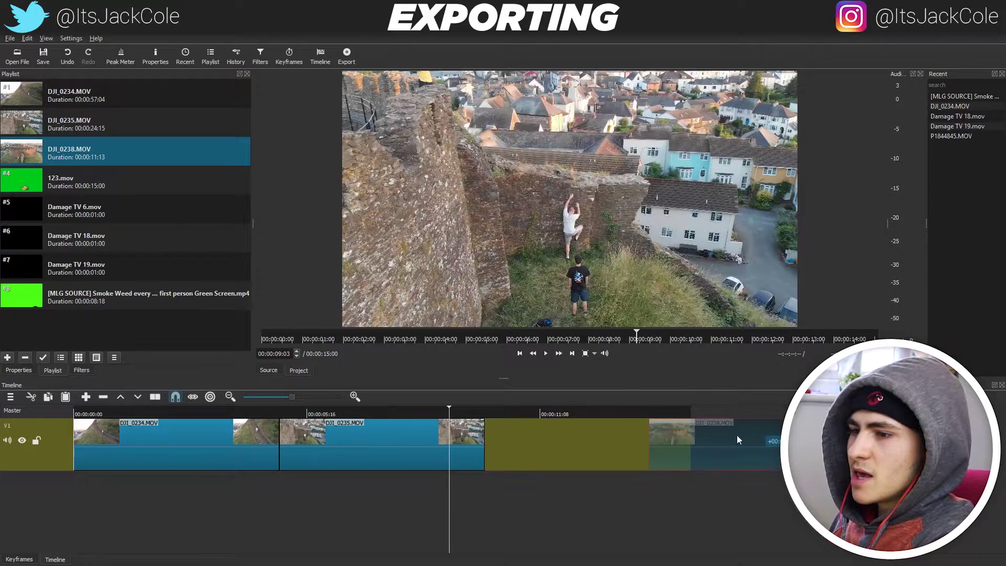
left_click_drag(481, 430, 643, 427)
left_click(469, 410)
left_click_drag(516, 409, 591, 411)
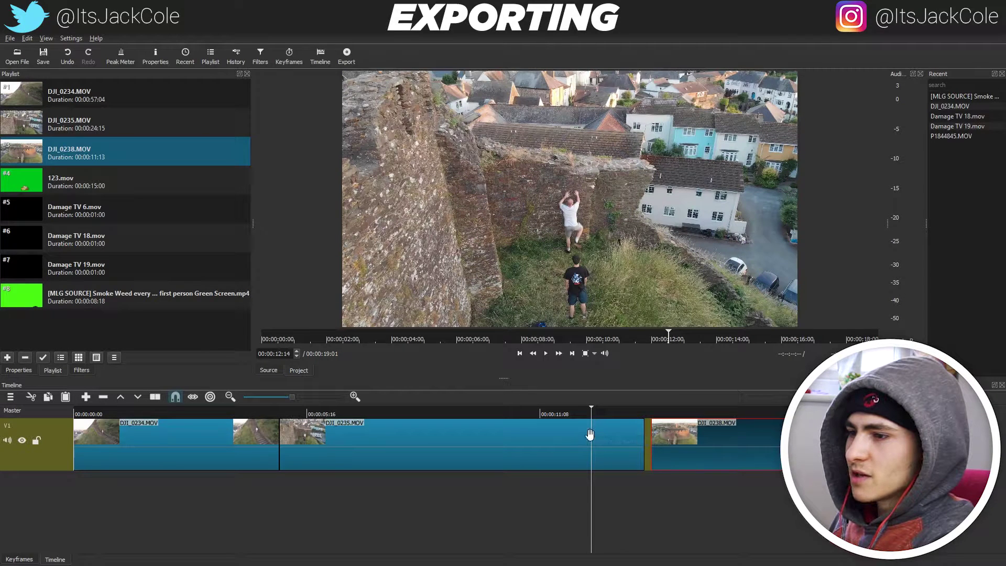
- Split DJI_0235 near 12 seconds, delete the left piece, and reposition and lengthen the remainder
left_click(545, 434)
key("s")
left_click(545, 434)
key("Delete")
left_click_drag(612, 433, 188, 439)
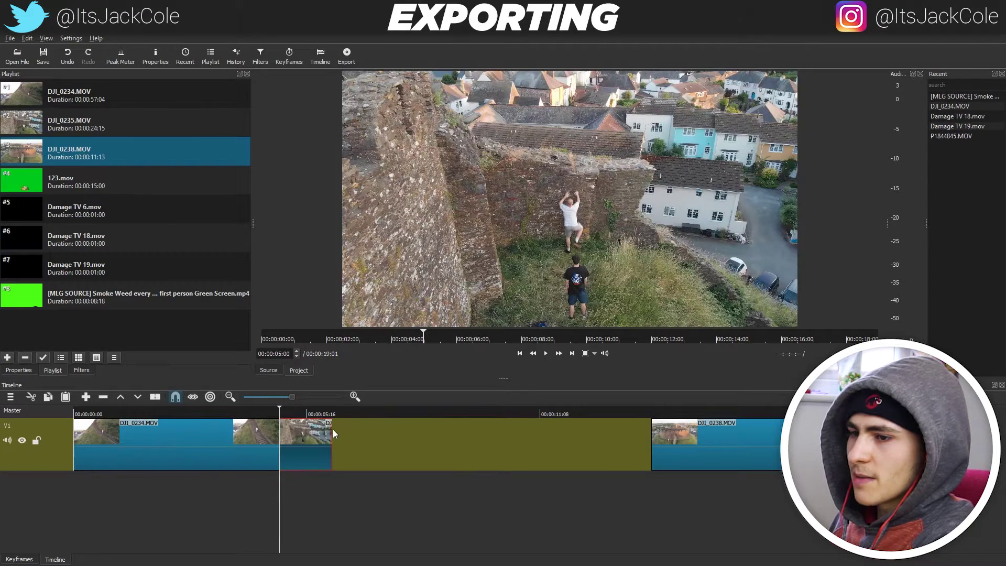
left_click_drag(376, 436, 584, 413)
- Split DJI_0235 again near 9 seconds, slide it left to close the gap, and extend its end
left_click_drag(402, 413, 544, 411)
key("s")
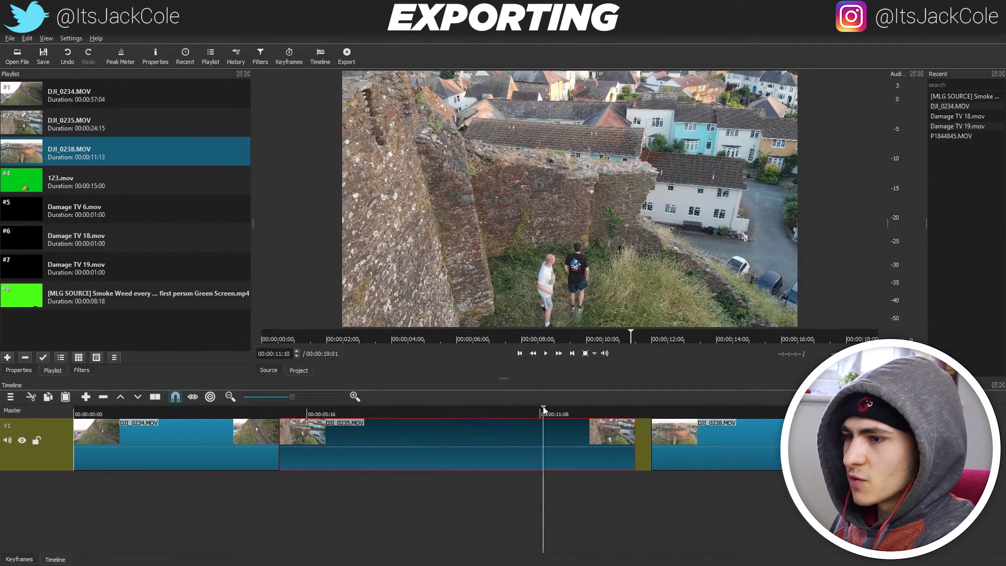
key("z")
left_click_drag(579, 434, 315, 434)
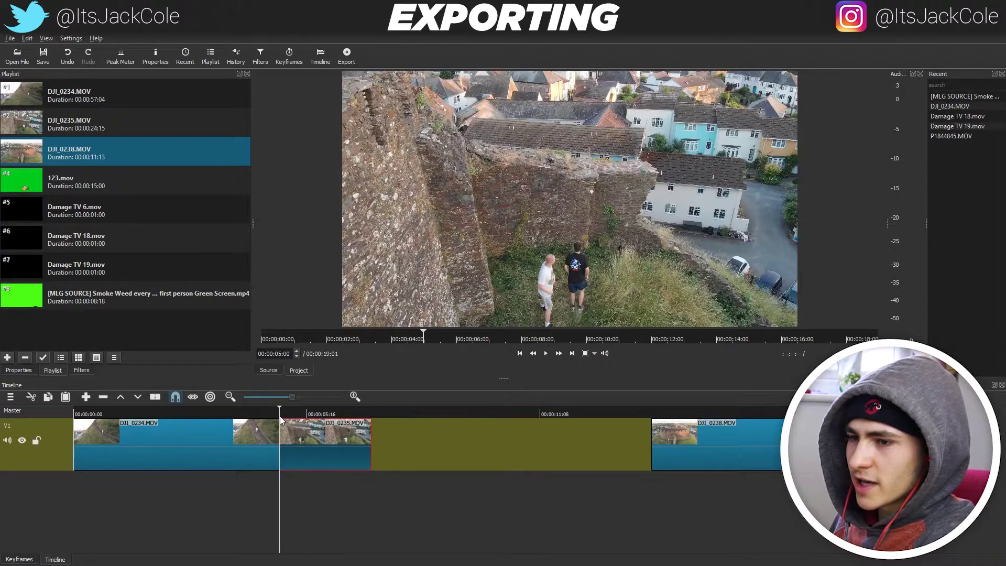
left_click_drag(369, 434, 542, 438)
- Review DJI_0235 in playback and cut off its tail at exactly 10:00
left_click(278, 414)
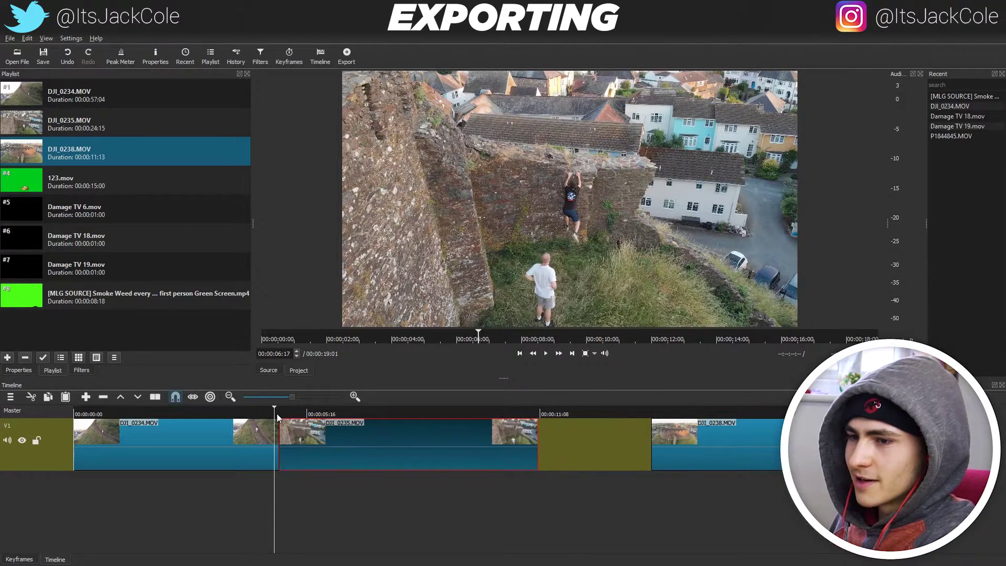
key("space")
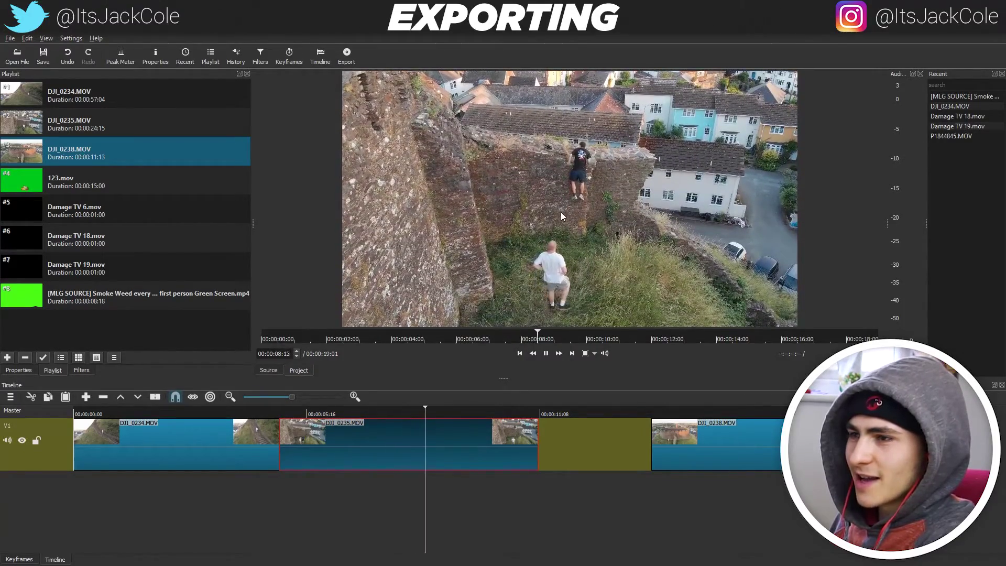
key("space")
key("Right")
key("Right")
key("Right")
key("Right")
key("Right")
key("Right")
key("Right")
key("Right")
key("Right")
key("Right")
key("Right")
key("Right")
key("Right")
key("Right")
key("Right")
key("Right")
key("Right")
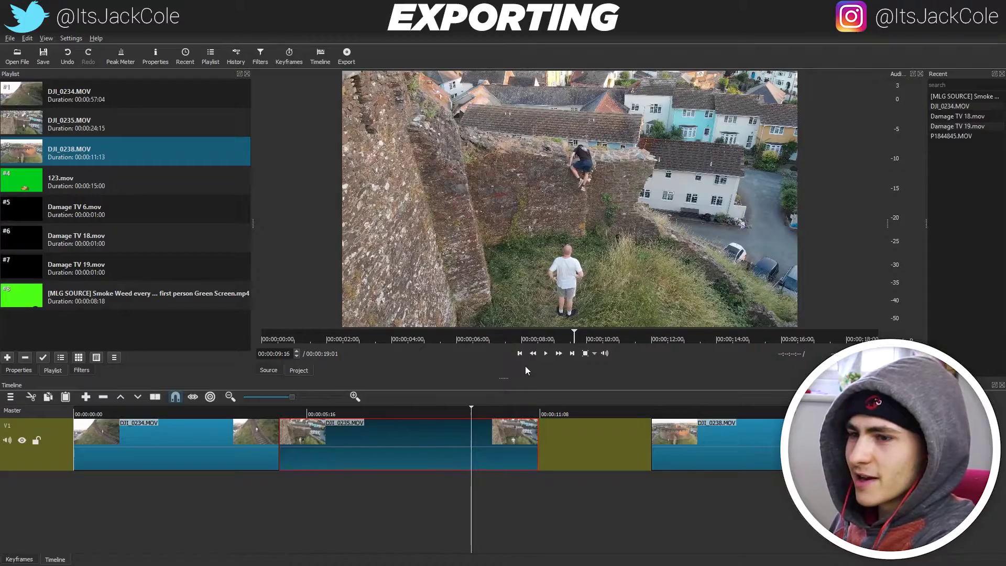
key("Left")
key("Left")
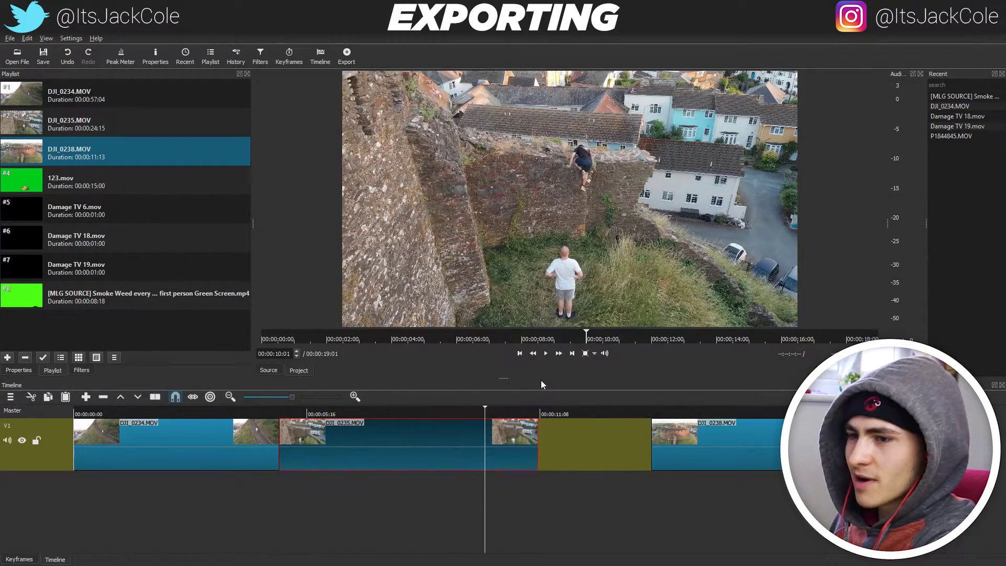
key("s")
key("Delete")
- Slide DJI_0238 left against DJI_0235 so all three clips sit gap-free, then bring up export settings
left_click_drag(681, 439, 442, 448)
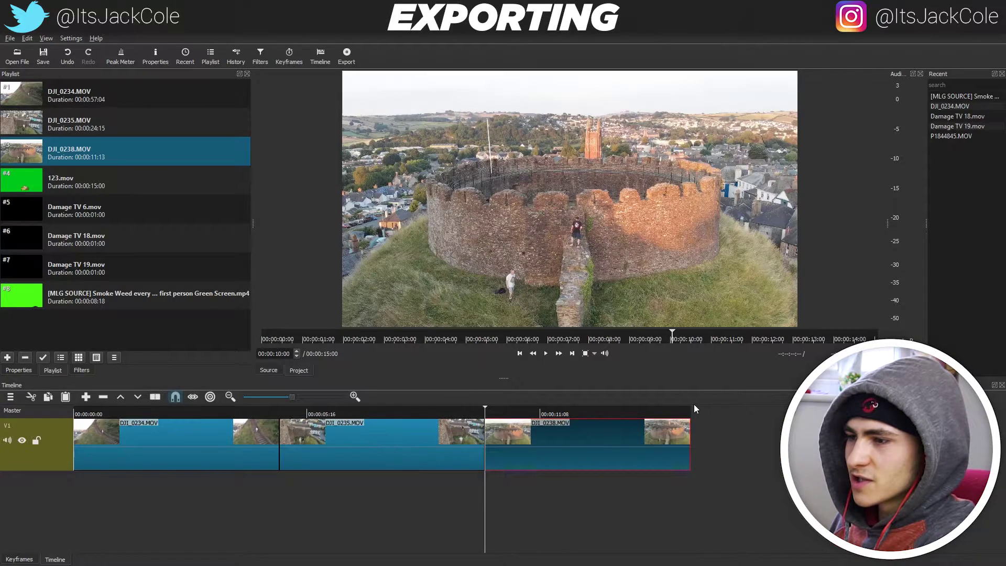
left_click_drag(672, 413, 693, 410)
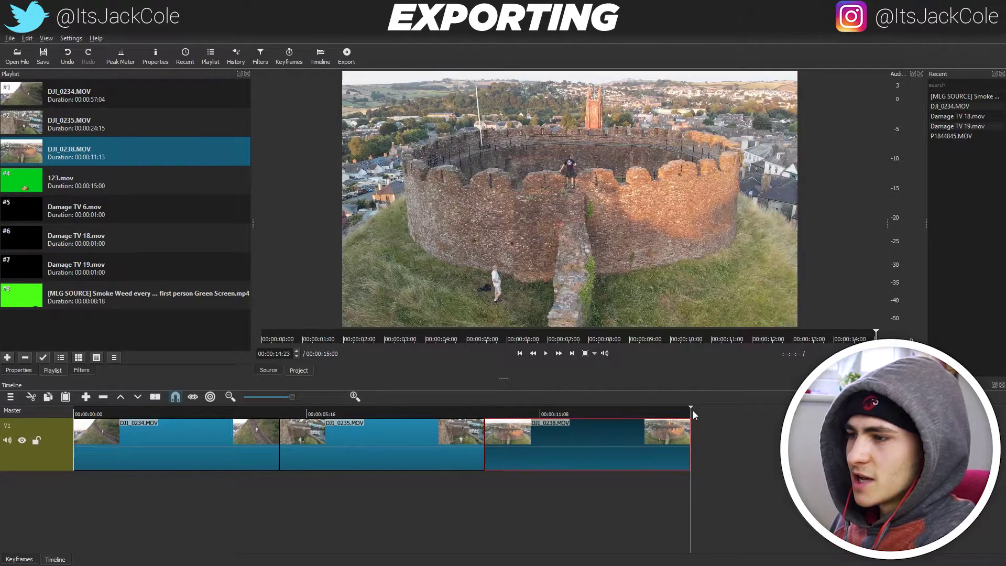
left_click(288, 490)
key("Home")
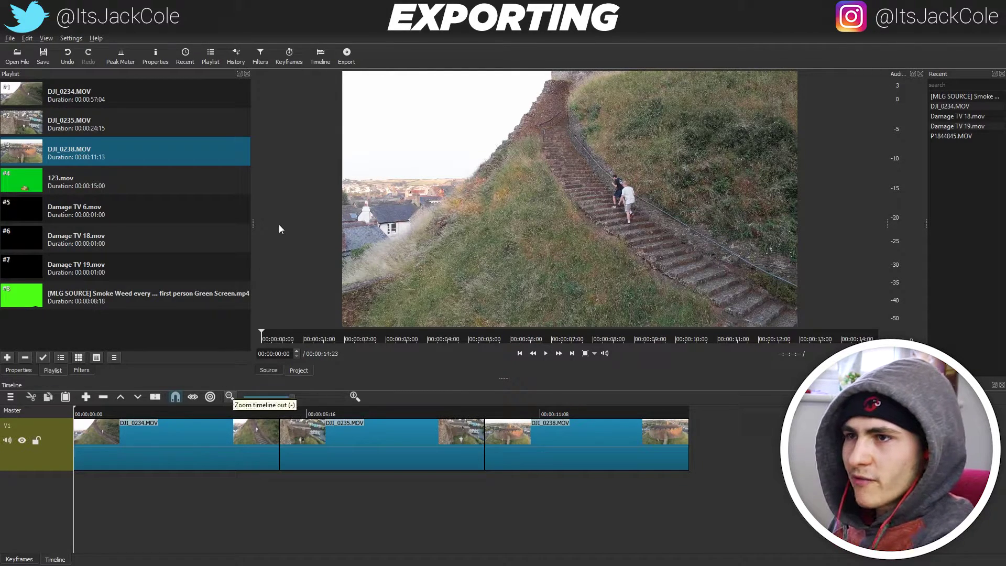
left_click(347, 58)
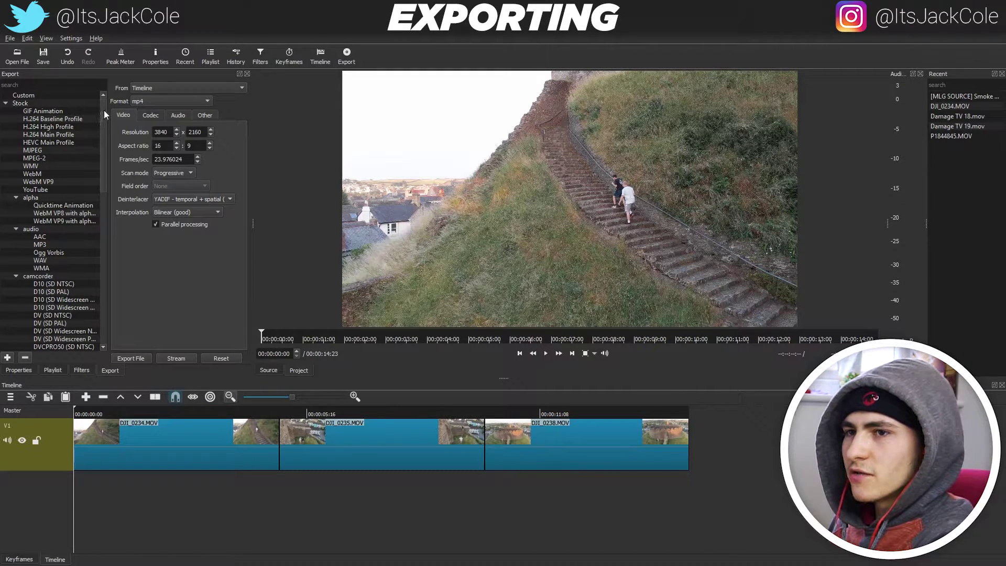
- Browse the export preset list and choose the audio-only WAV preset
scroll(100, 121, "down", 8)
scroll(90, 190, "down", 9)
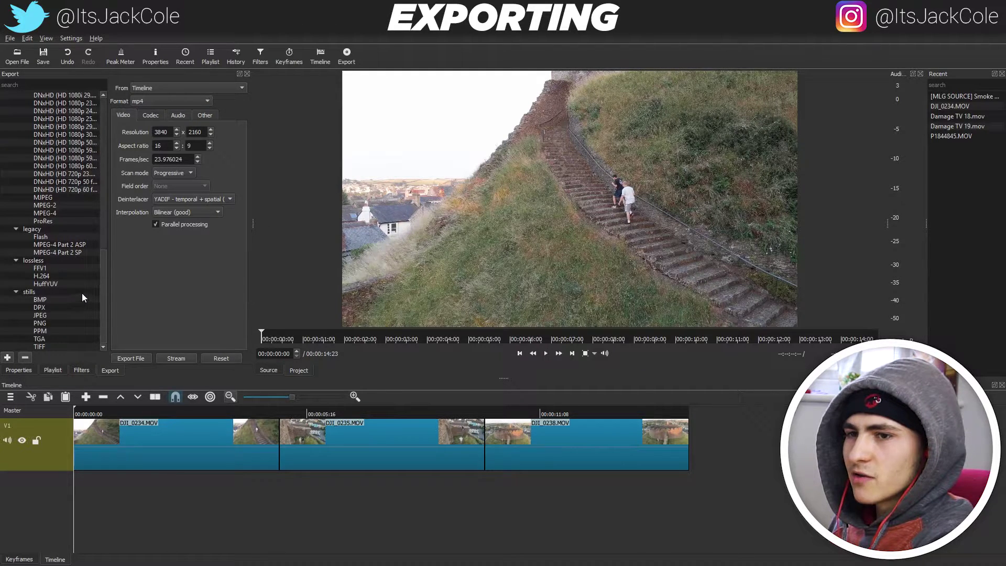
scroll(93, 272, "up", 17)
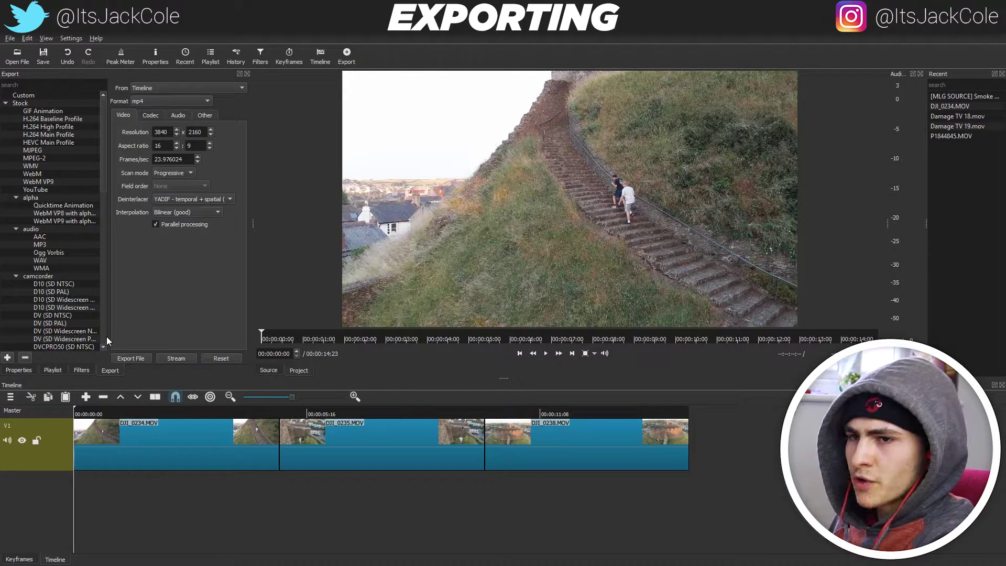
left_click(33, 231)
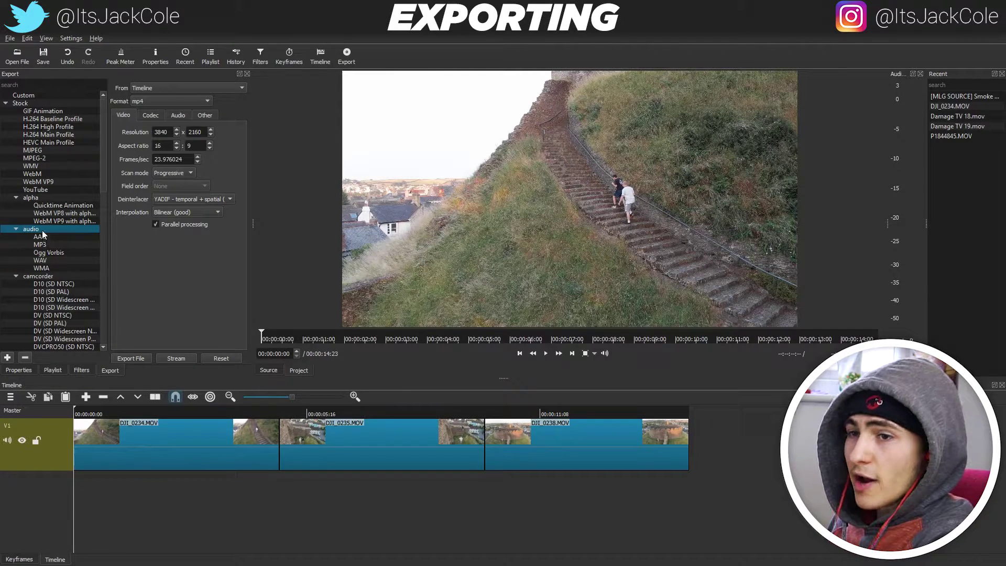
left_click(46, 260)
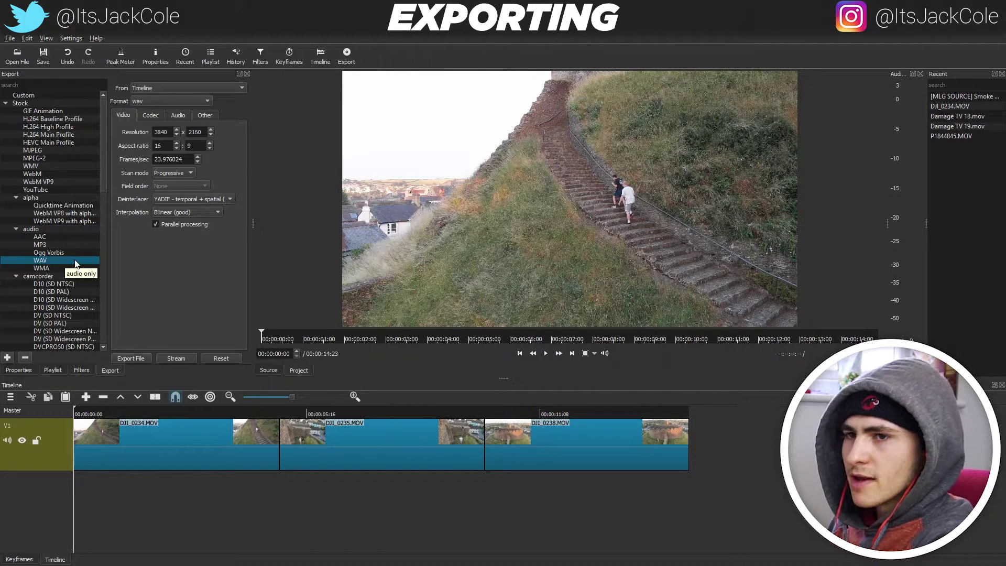
- Select the first clip DJI_0234 and move the playhead to 1:07
scroll(73, 265, "down", 15)
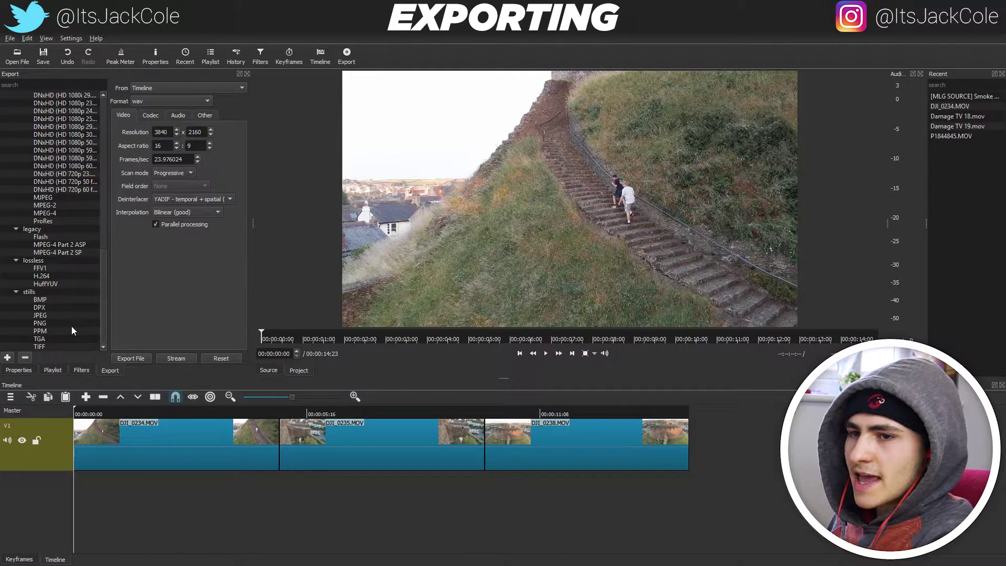
left_click(118, 437)
left_click(127, 407)
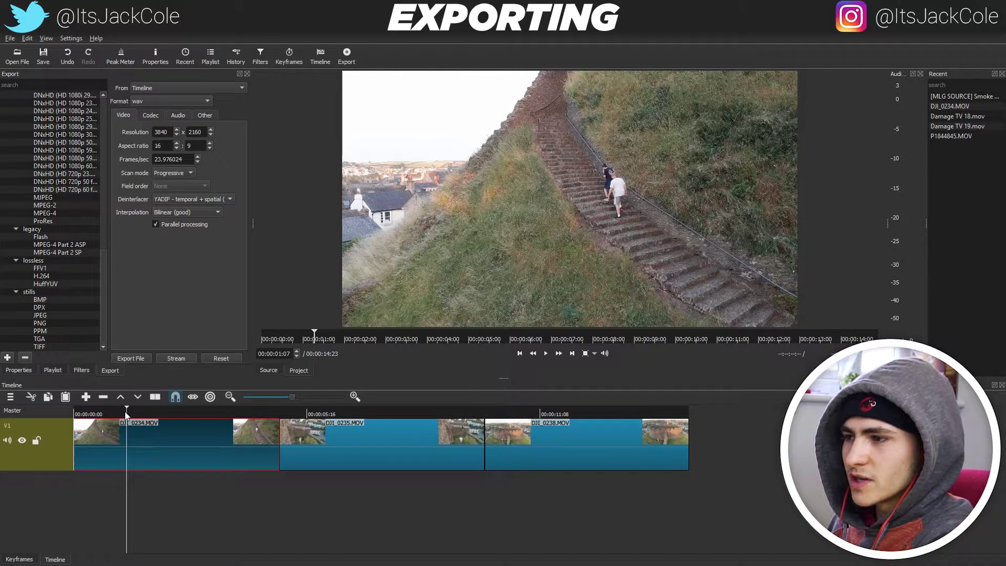
- Switch the preset from PNG stills to H.264 High Profile so the format reads mp4, then export to a file
left_click(44, 323)
left_click(31, 292)
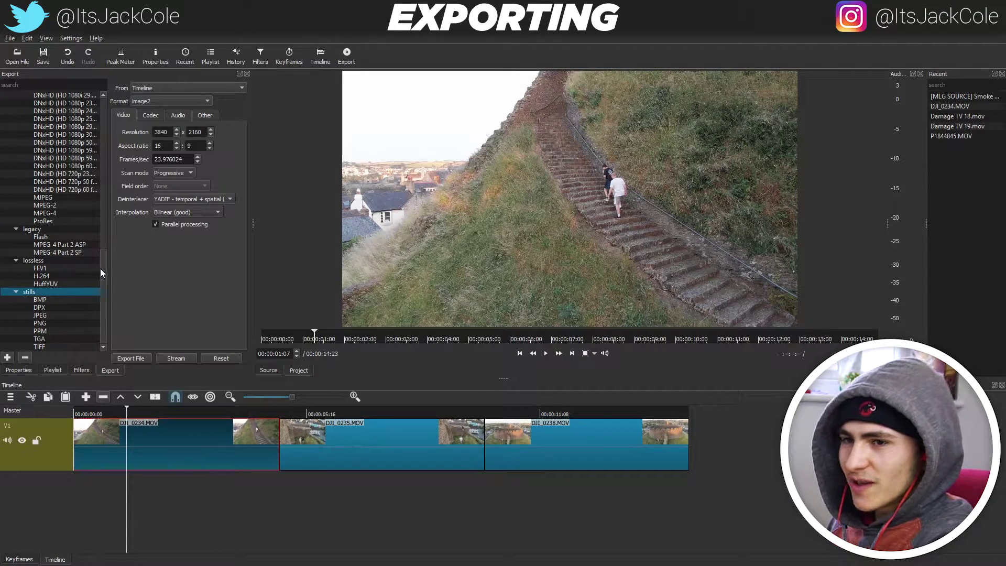
left_click_drag(100, 269, 91, 100)
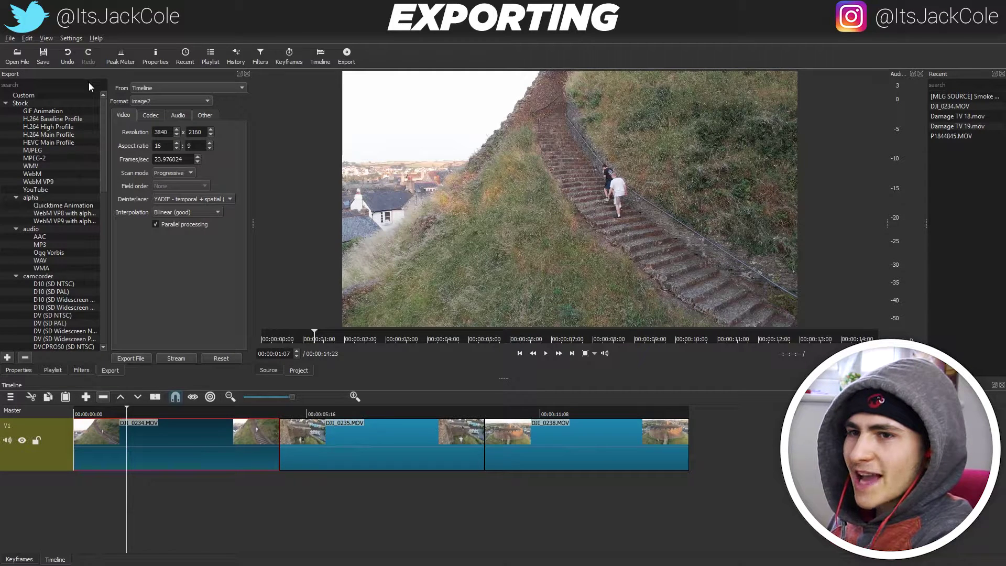
scroll(82, 124, "down", 1)
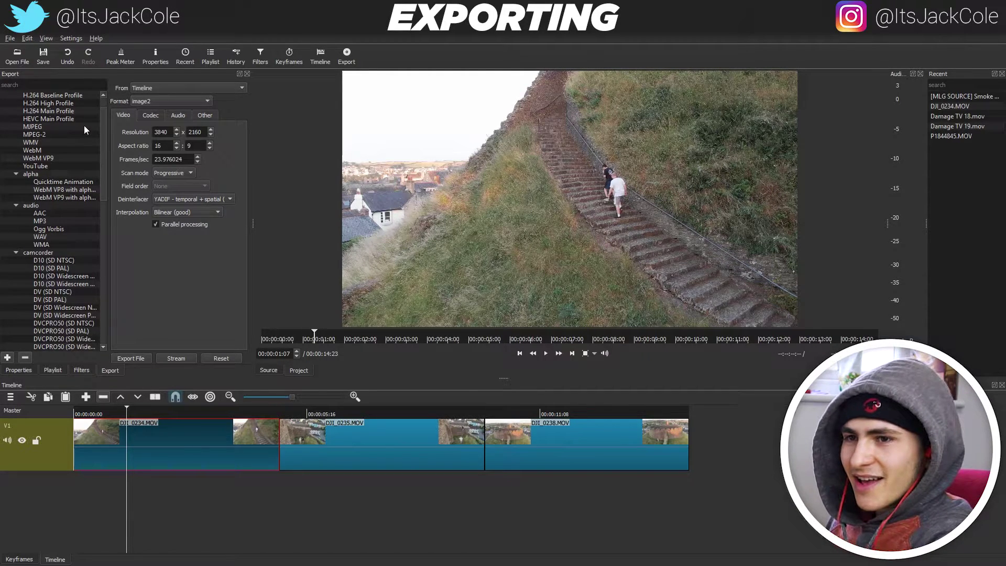
scroll(86, 118, "up", 1)
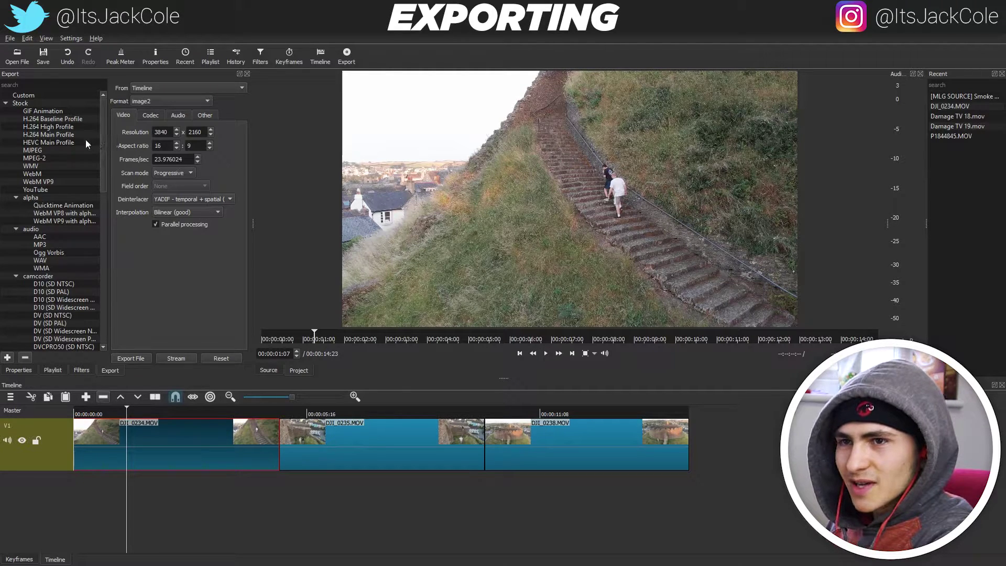
left_click(78, 128)
left_click_drag(101, 117, 93, 305)
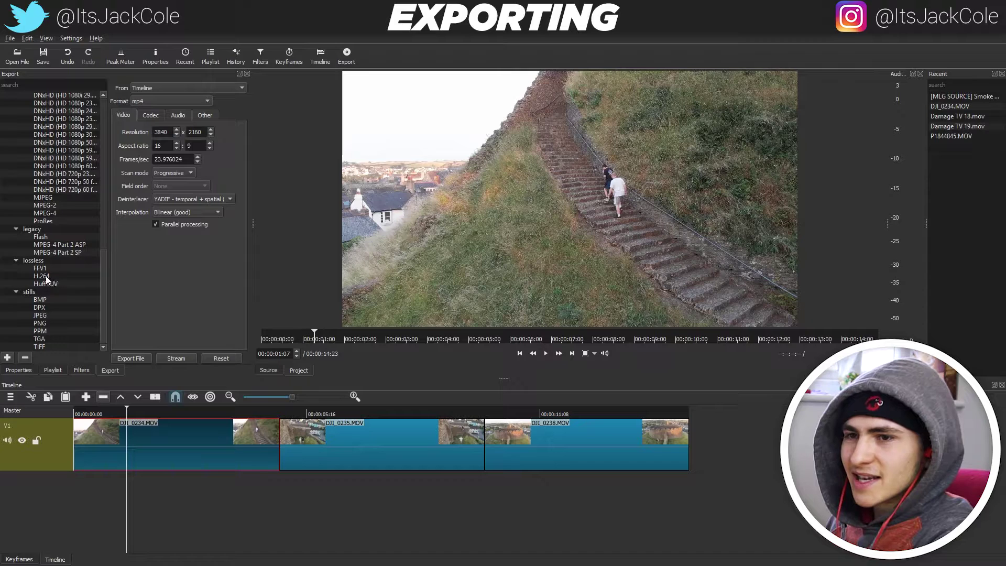
left_click_drag(102, 276, 102, 108)
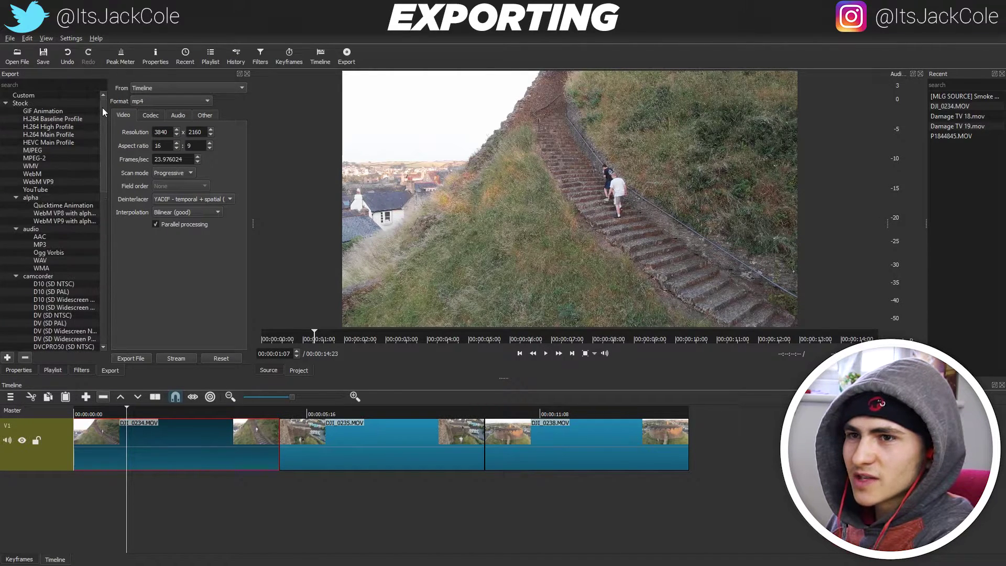
left_click(66, 127)
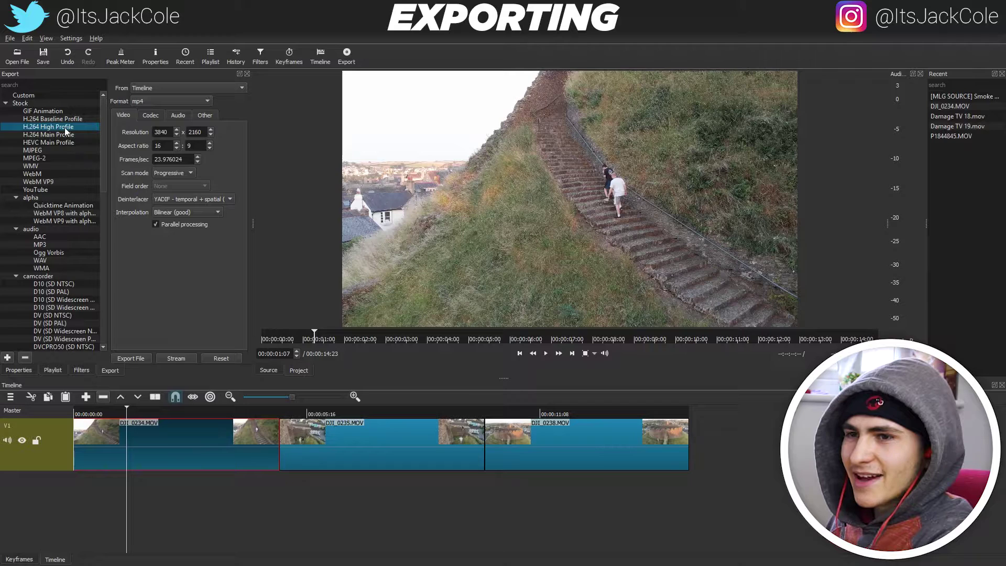
left_click(137, 358)
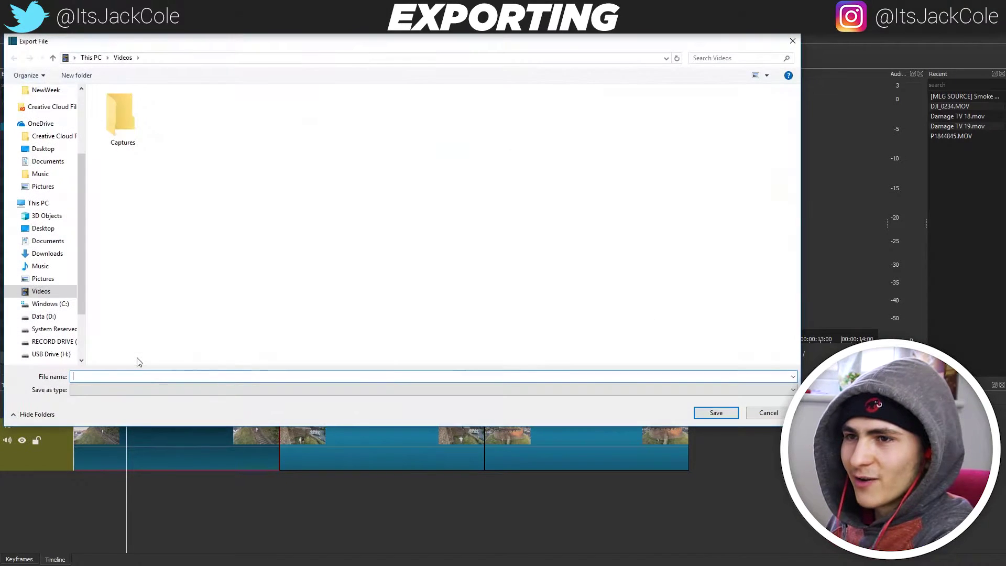
- Navigate the save dialog to Data (D:) > Record Drive > Clipper
left_click(38, 203)
double_click(408, 194)
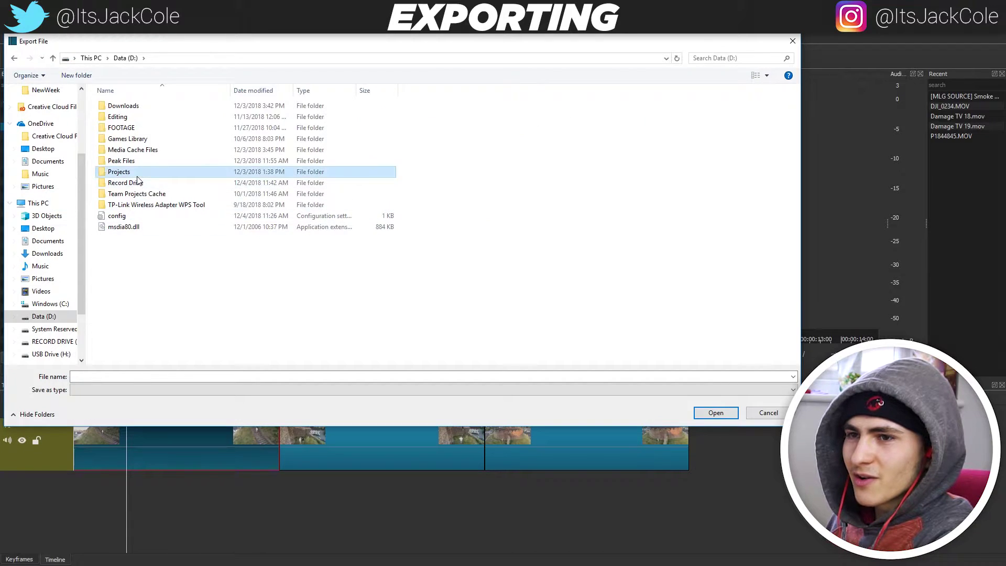
double_click(128, 182)
scroll(331, 284, "down", 10)
scroll(331, 284, "down", 2)
left_click(377, 309)
double_click(262, 309)
- Enter the file name 'Drone' and confirm to start the export job
left_click(259, 379)
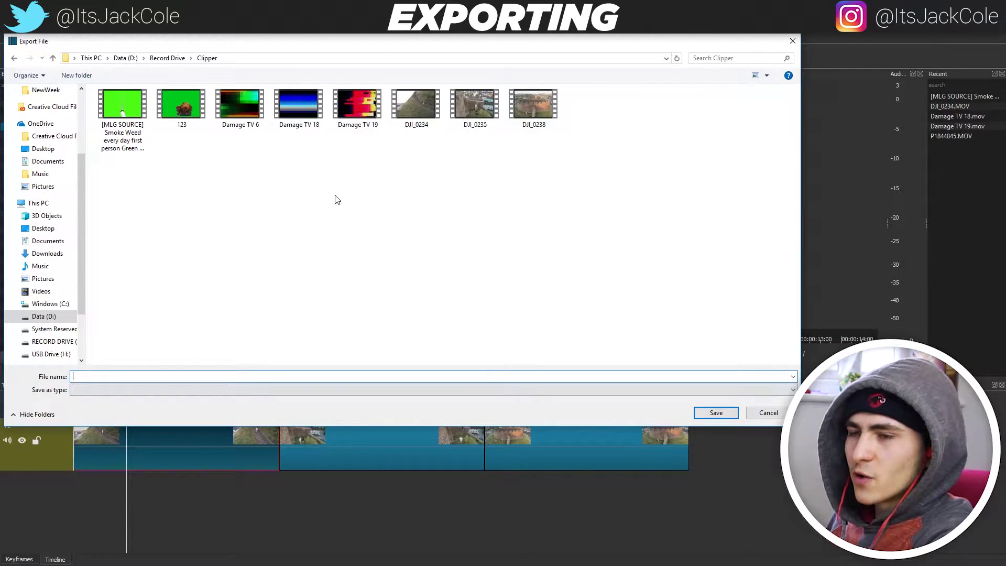
type("Drone")
key("Return")
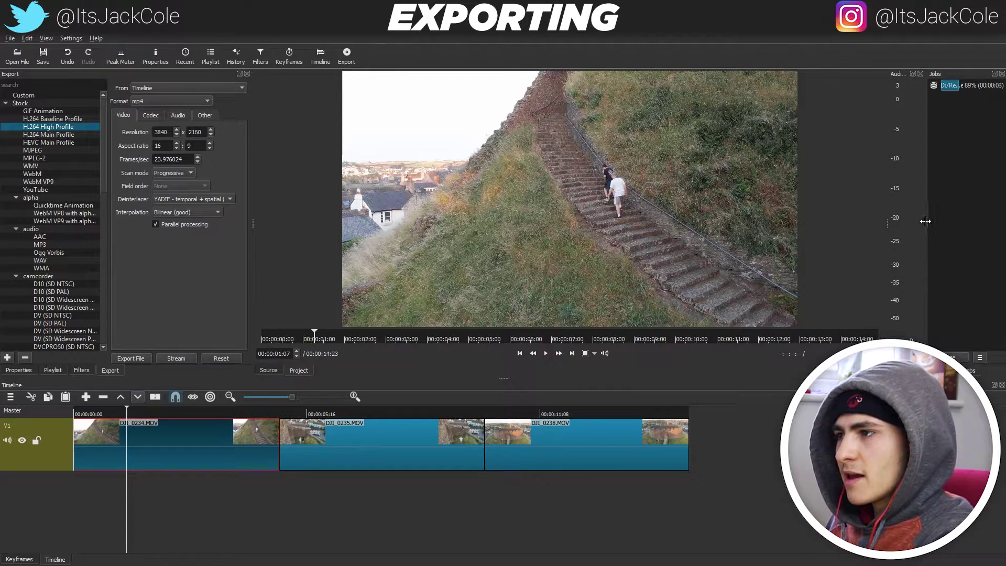
- Widen the Jobs panel to read the completed Sample.mp4 export job
left_click_drag(885, 224, 726, 229)
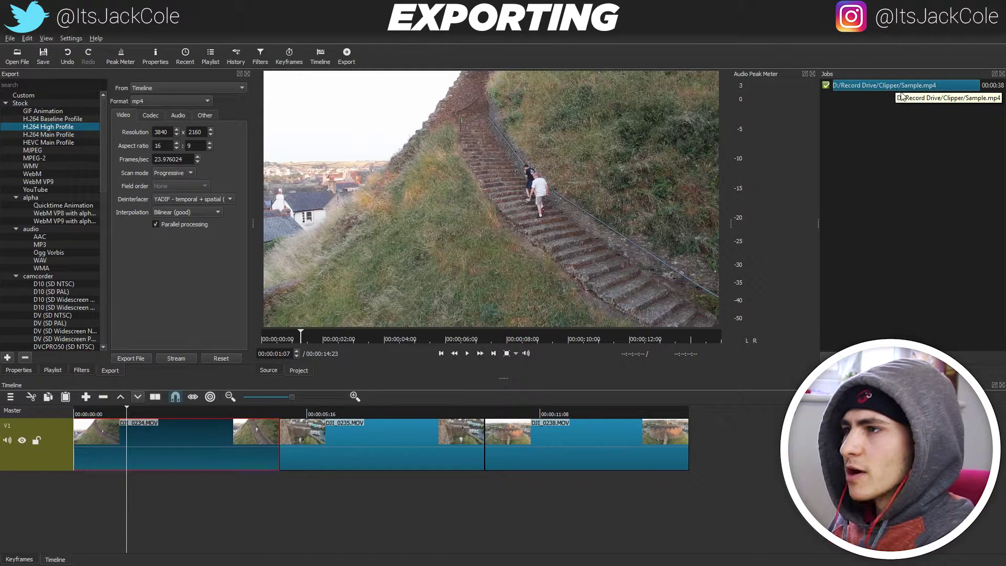
- Play the exported Sample video from the Clipper folder, replay it from the start, then close the player
mouse_move(229, 563)
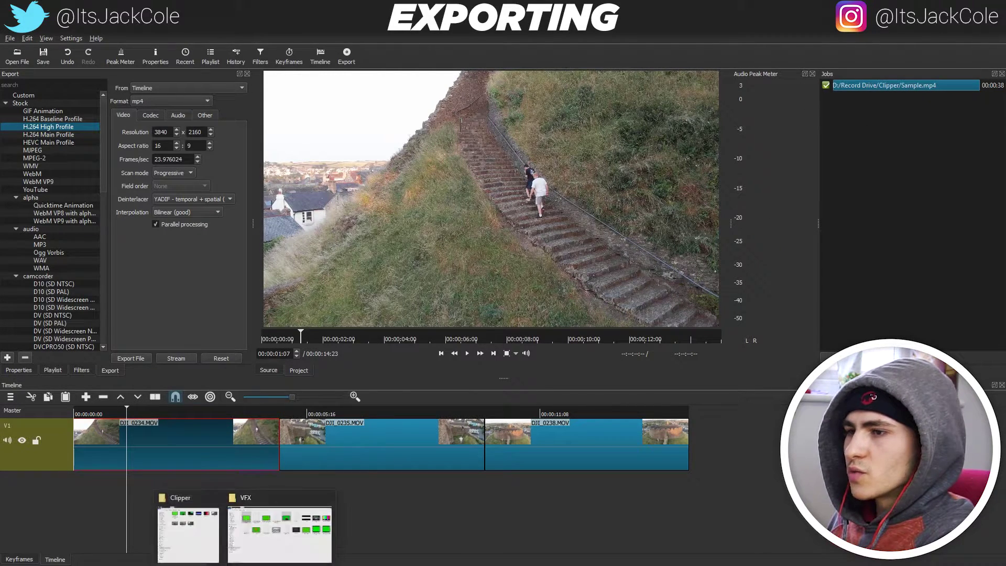
left_click(206, 530)
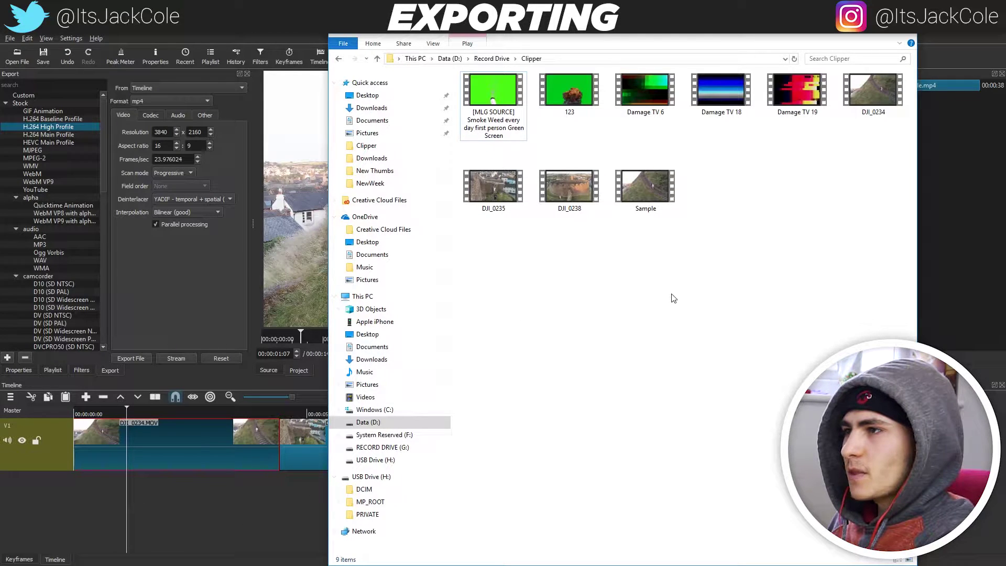
double_click(649, 185)
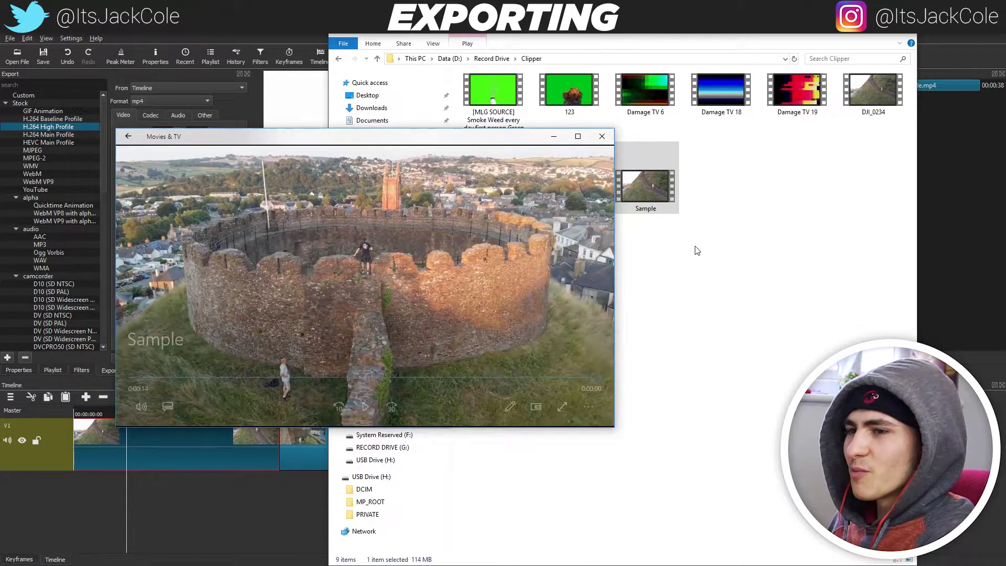
left_click(363, 411)
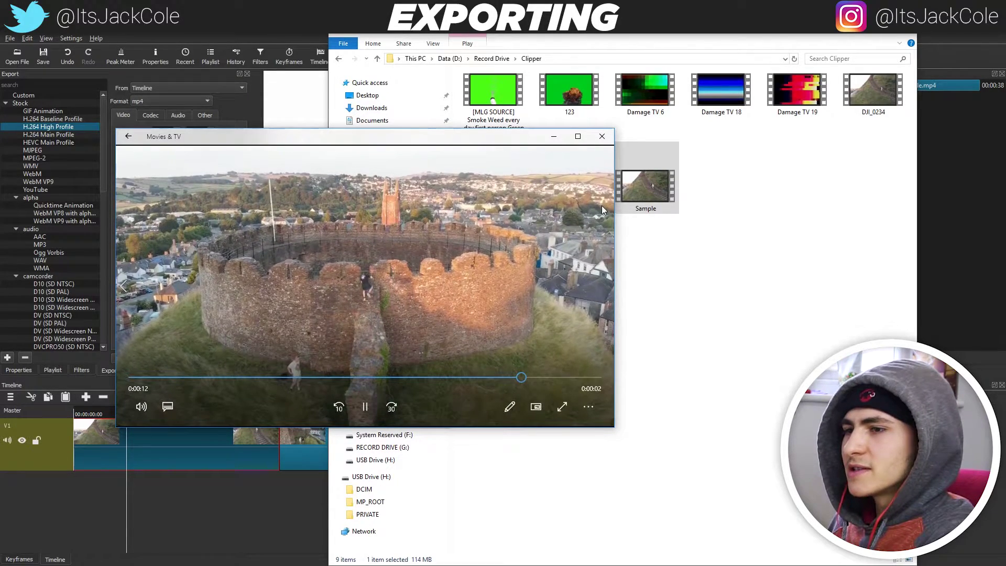
left_click(602, 136)
left_click(715, 266)
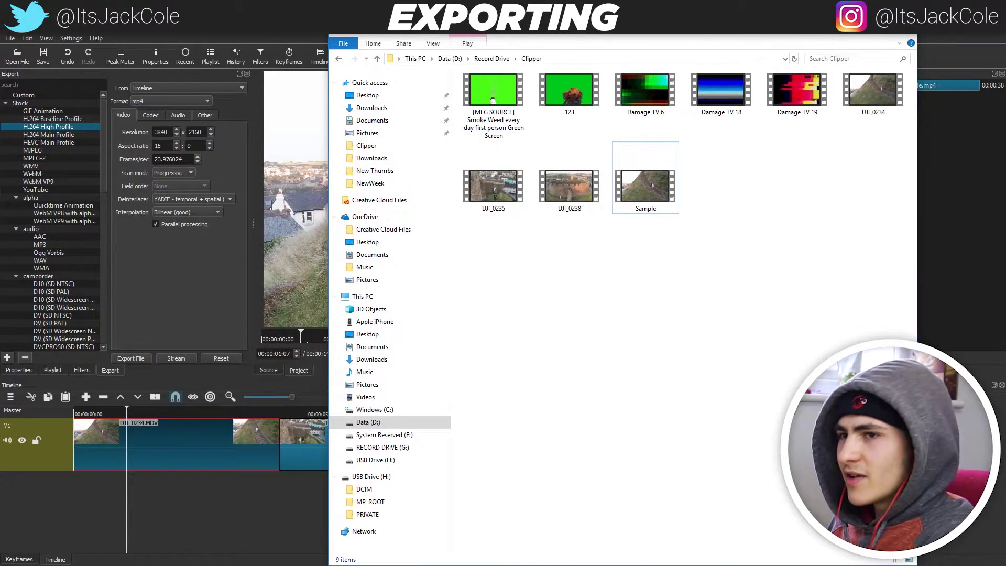
- Back in Shotcut, browse the Stock H.264 and PNG stills presets, settling on the WAV audio preset
key("alt+Tab")
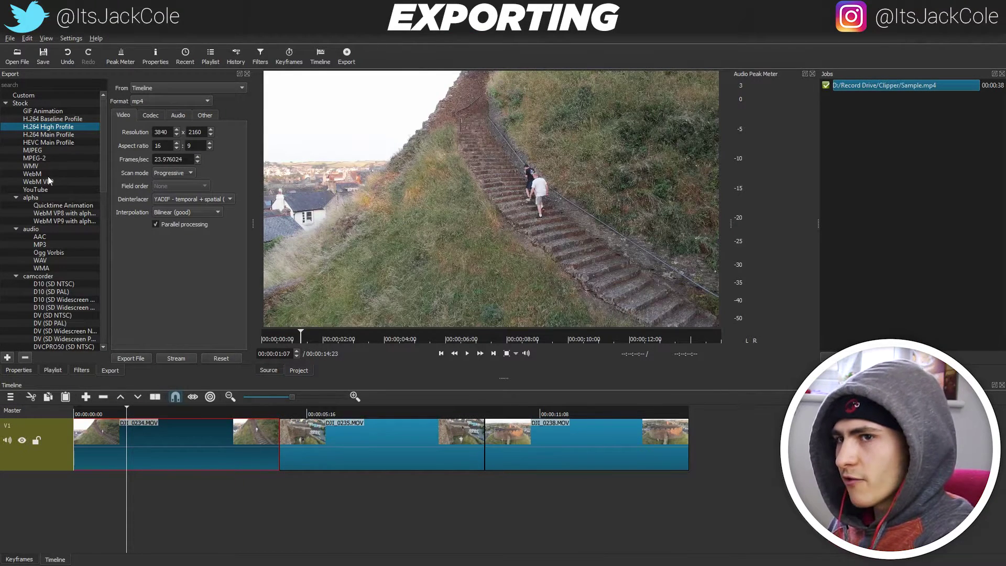
left_click(30, 103)
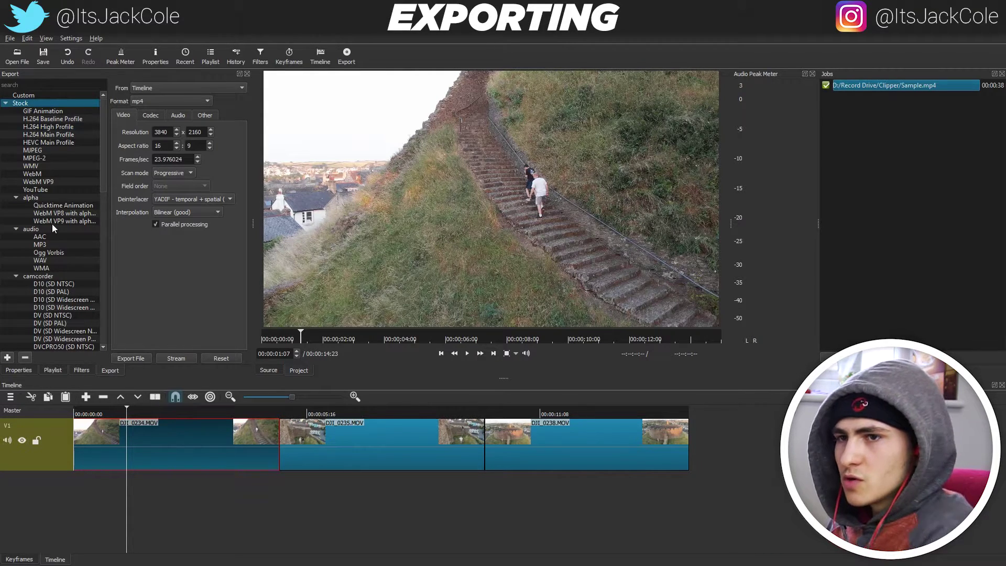
left_click(52, 127)
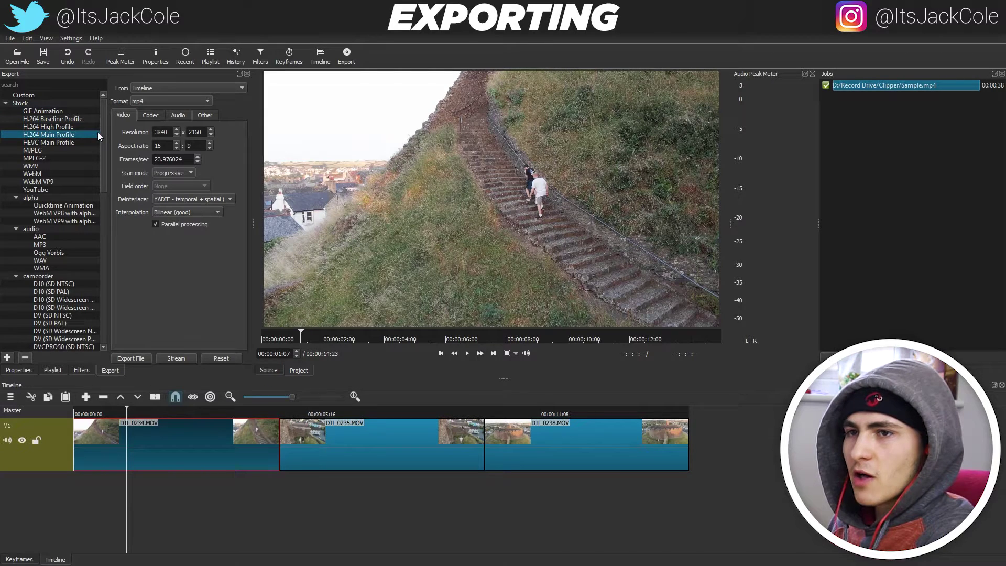
left_click_drag(103, 111, 94, 312)
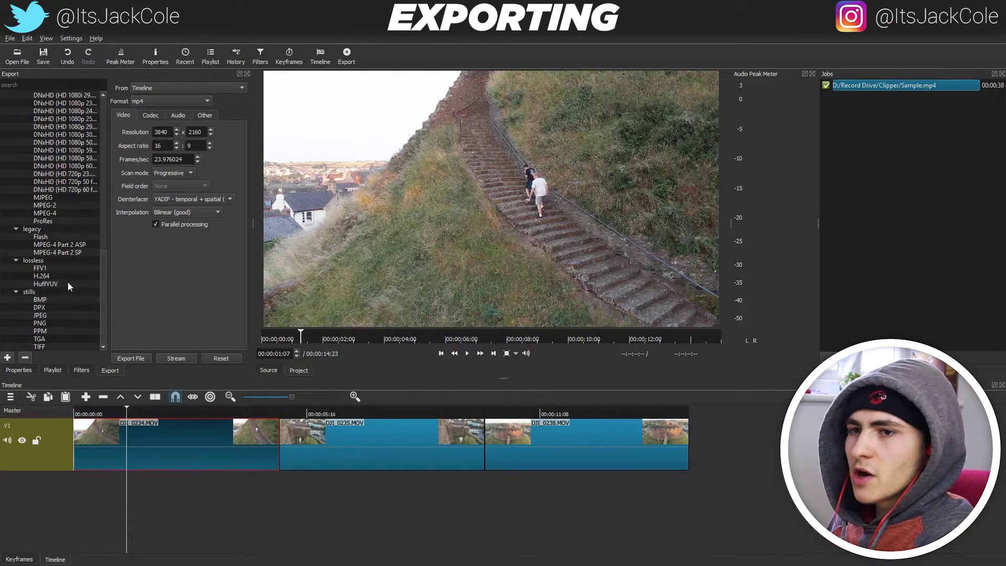
left_click(39, 294)
left_click(42, 323)
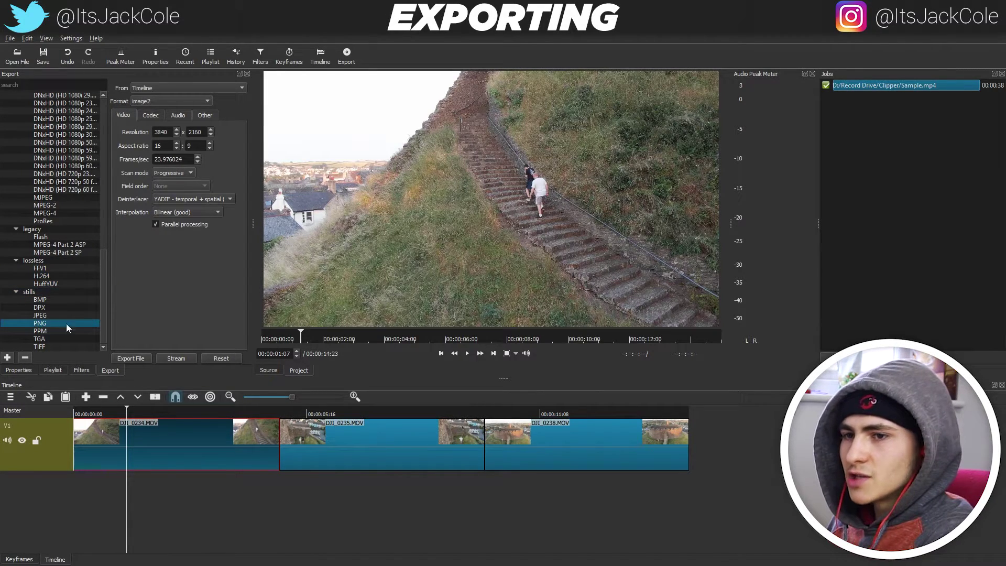
left_click_drag(103, 313, 93, 146)
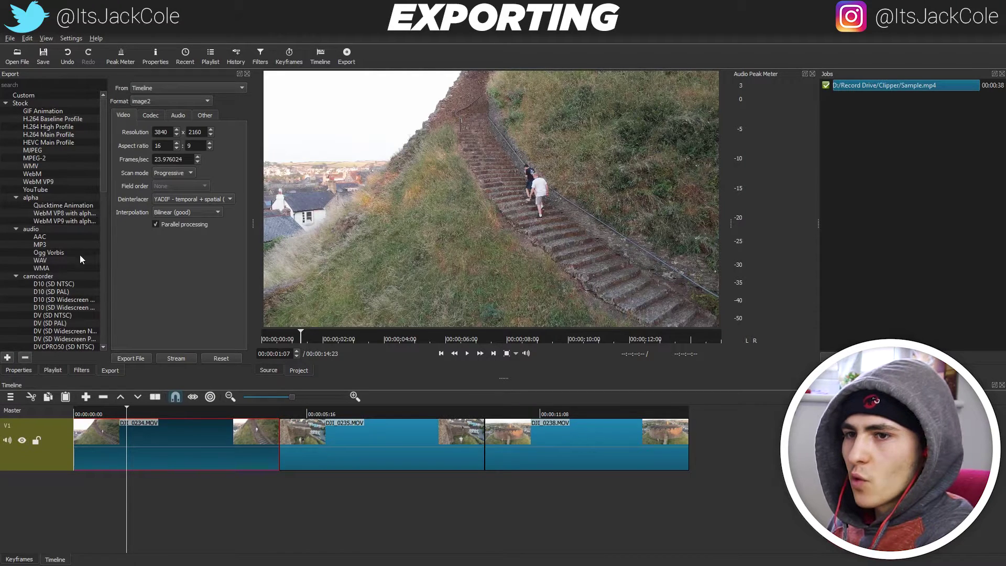
left_click(46, 260)
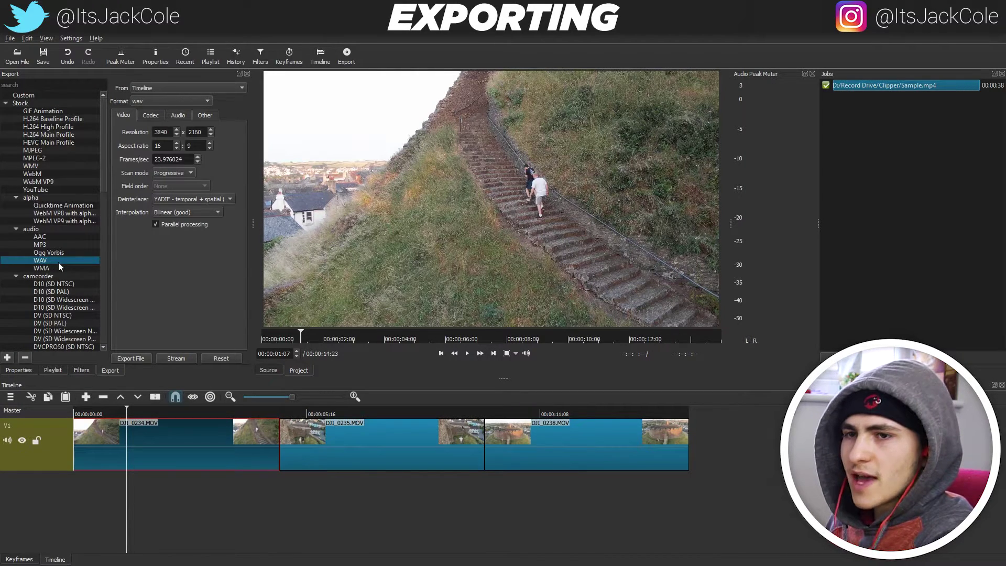